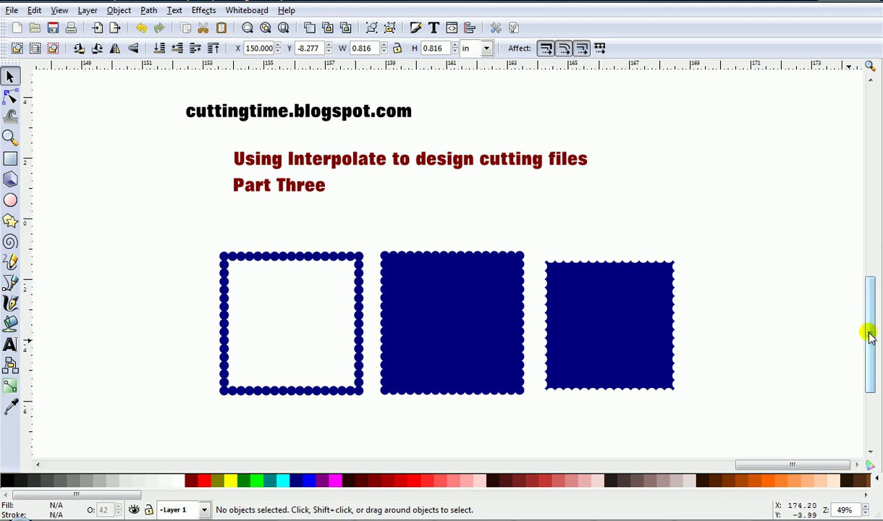
- Scroll the canvas down to show the blank area below the three navy squares
{"action": "left_click_drag", "start_coordinate": [869, 336], "coordinate": [869, 385]}
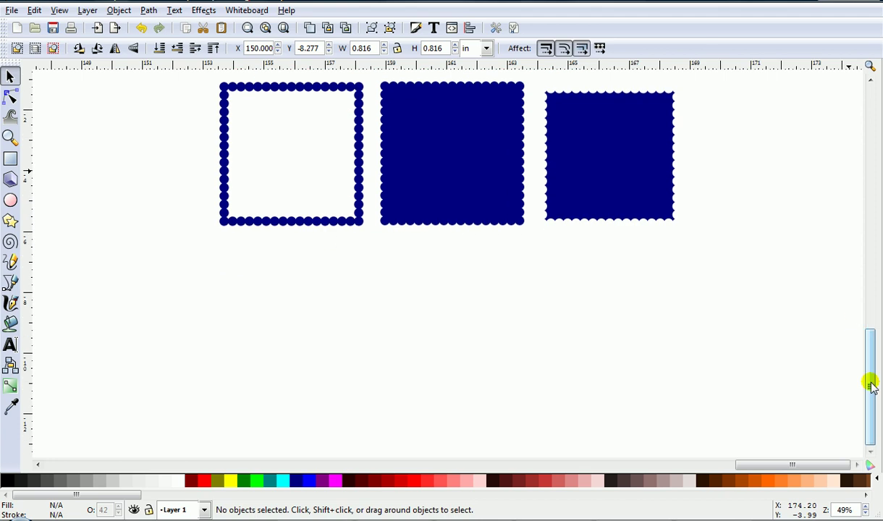
- Draw a small circle below the left square and convert it to a path
{"action": "left_click", "coordinate": [11, 201]}
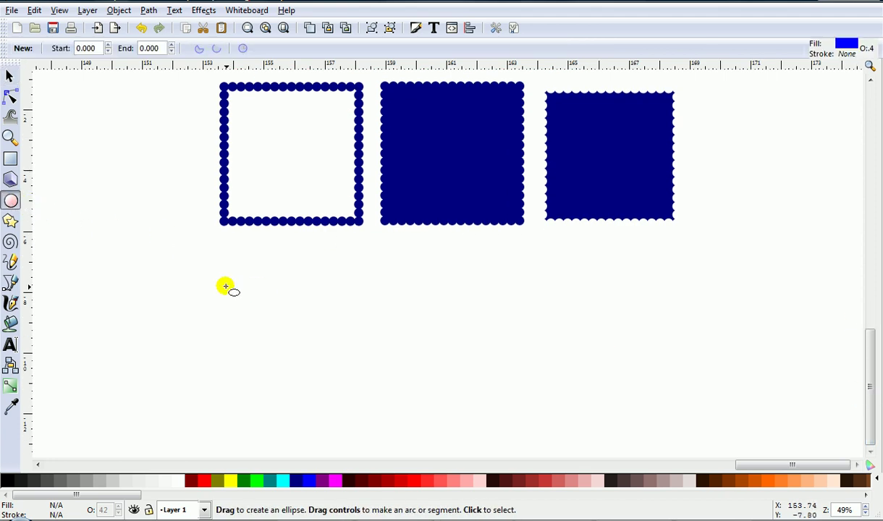
{"action": "left_click_drag", "start_coordinate": [225, 288], "coordinate": [250, 309]}
{"action": "left_click", "coordinate": [147, 10]}
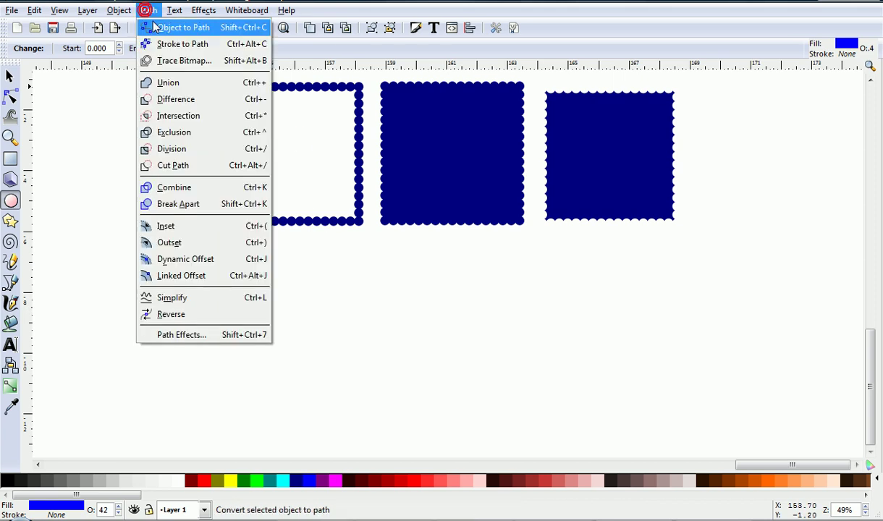
{"action": "left_click", "coordinate": [212, 29]}
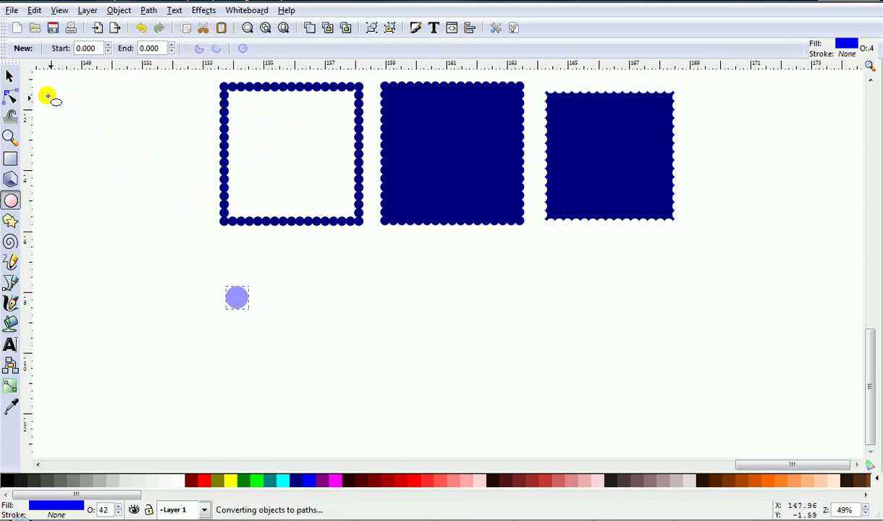
- Duplicate the 0.748 in circle, move the copy far right, and select both circles
{"action": "left_click", "coordinate": [12, 77]}
{"action": "scroll", "coordinate": [262, 307], "scroll_direction": "up", "scroll_amount": 2}
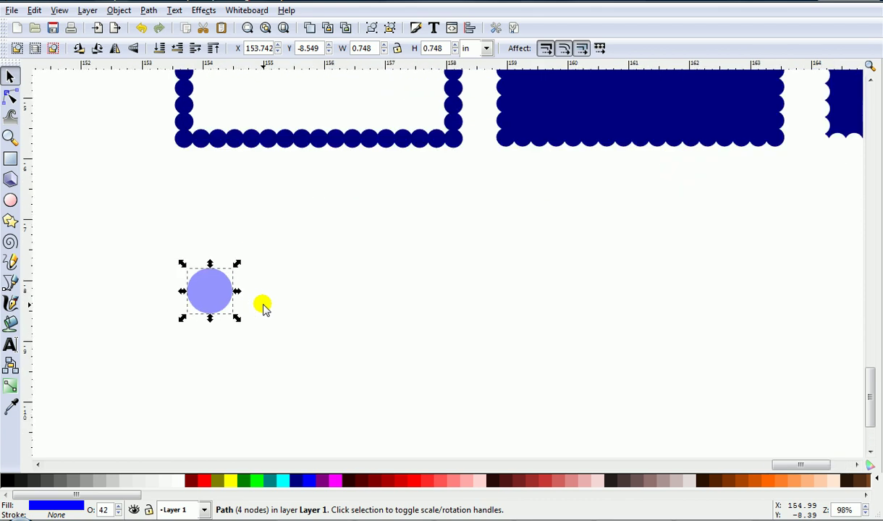
{"action": "left_click_drag", "start_coordinate": [222, 295], "coordinate": [193, 280]}
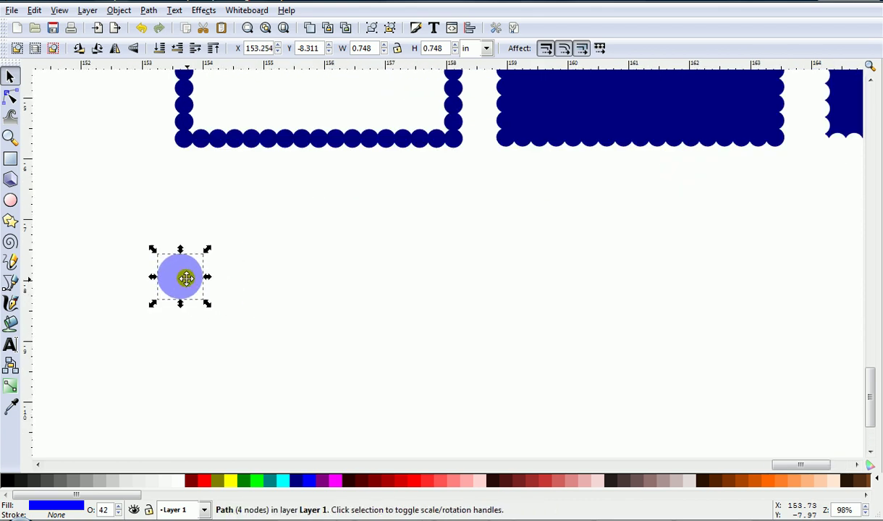
{"action": "left_click", "coordinate": [34, 10]}
{"action": "left_click", "coordinate": [89, 220]}
{"action": "scroll", "coordinate": [165, 253], "scroll_direction": "down", "scroll_amount": 1}
{"action": "left_click_drag", "start_coordinate": [177, 266], "coordinate": [698, 265]}
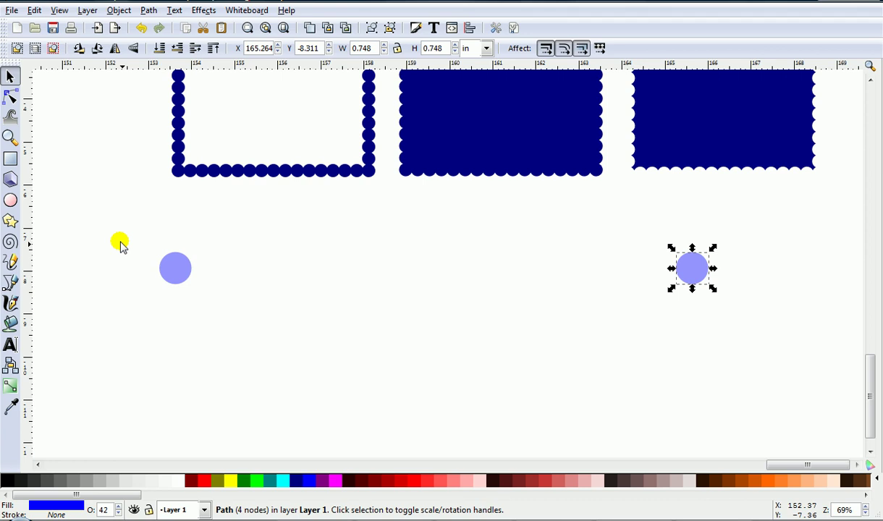
{"action": "left_click_drag", "start_coordinate": [117, 225], "coordinate": [736, 311]}
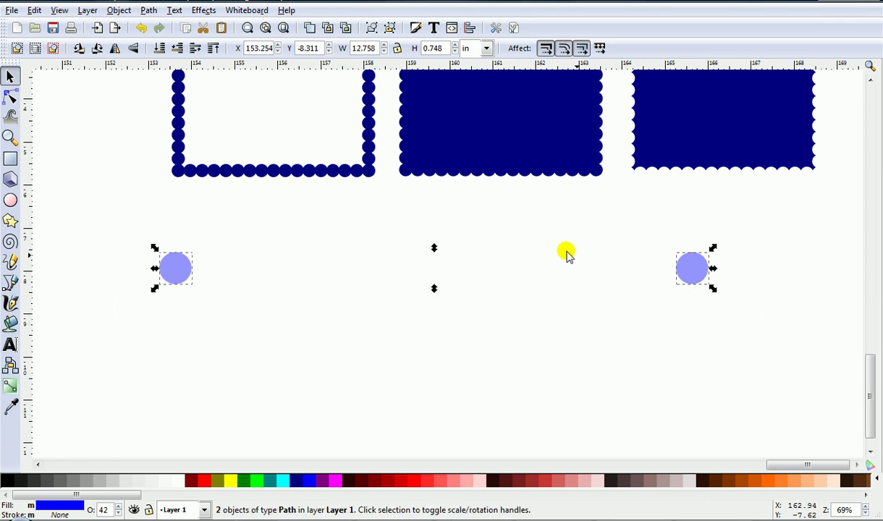
- Interpolate between the two circles with Live Preview and 18 steps, then apply
{"action": "left_click", "coordinate": [204, 10]}
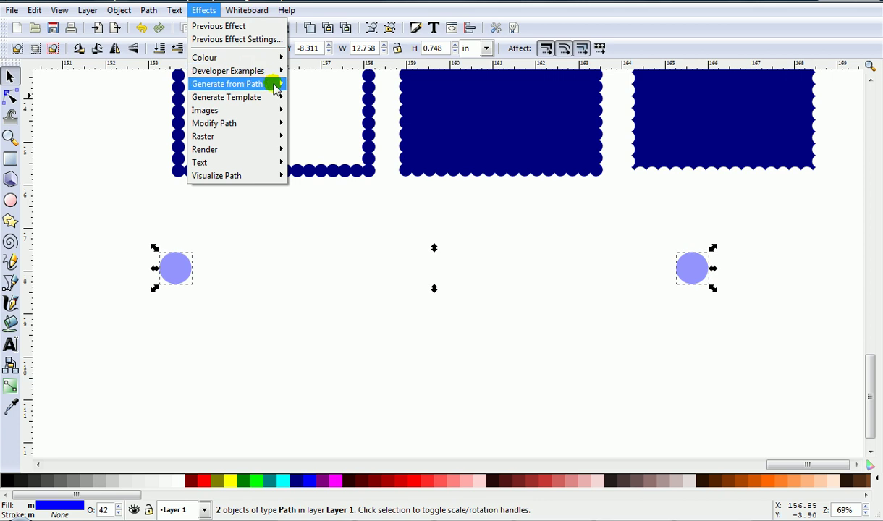
{"action": "mouse_move", "coordinate": [276, 84]}
{"action": "left_click", "coordinate": [348, 123]}
{"action": "left_click_drag", "start_coordinate": [436, 189], "coordinate": [785, 80]}
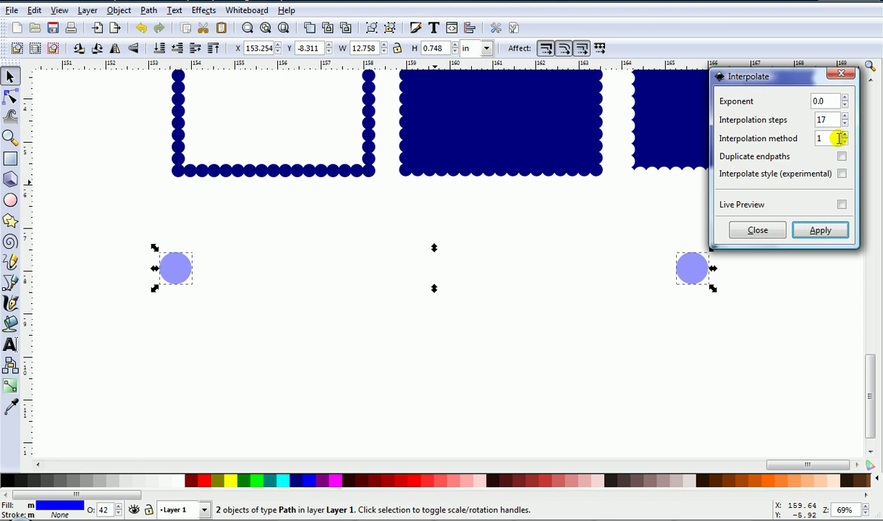
{"action": "left_click", "coordinate": [842, 206]}
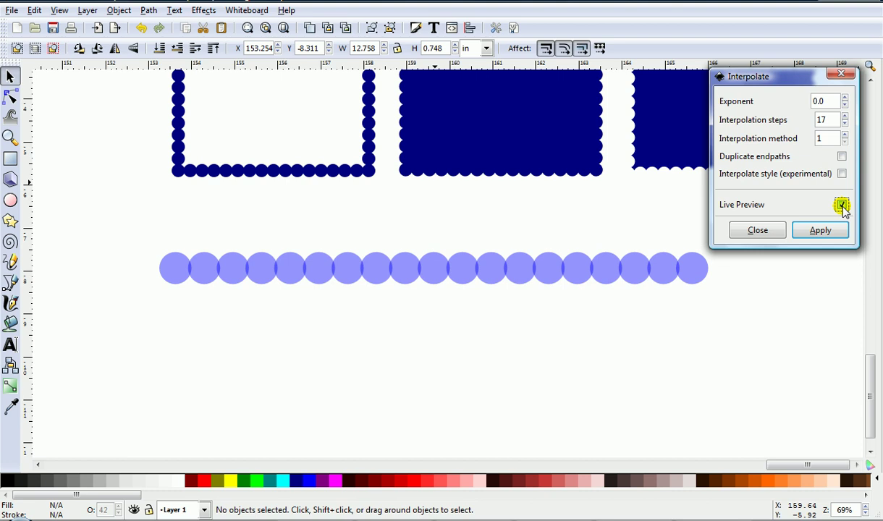
{"action": "left_click", "coordinate": [845, 115]}
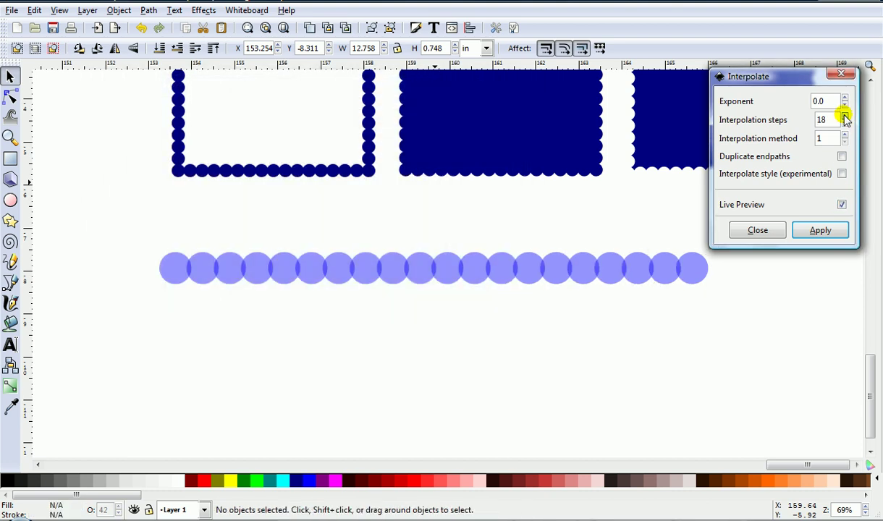
{"action": "left_click", "coordinate": [820, 232]}
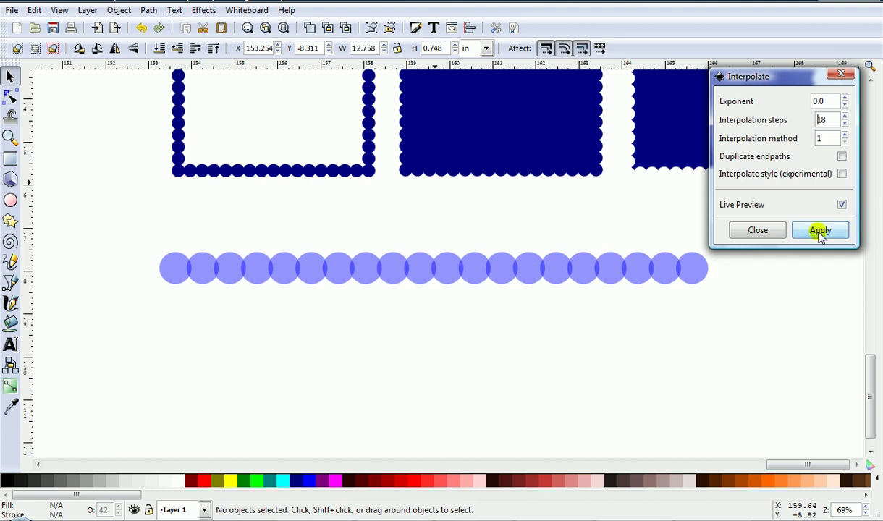
{"action": "left_click", "coordinate": [760, 231]}
- Ungroup the generated row of interpolated circles
{"action": "left_click", "coordinate": [427, 269]}
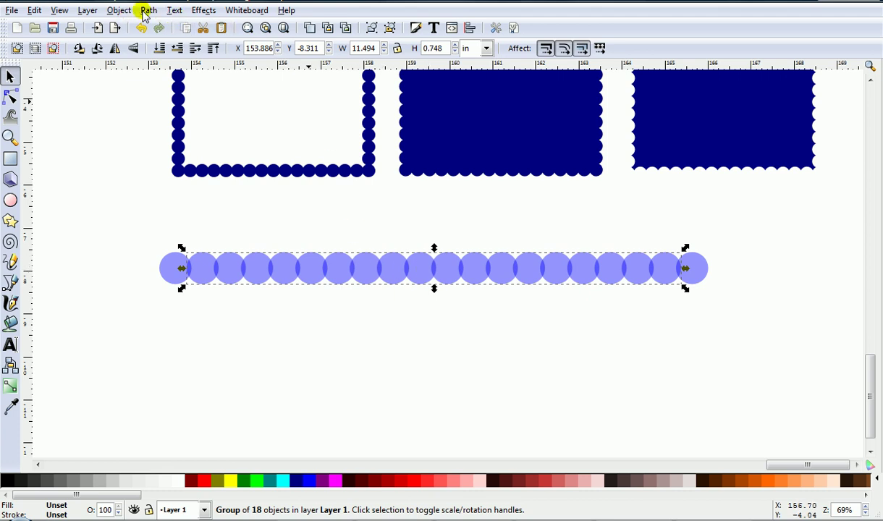
{"action": "left_click", "coordinate": [121, 11]}
{"action": "left_click", "coordinate": [179, 100]}
- Union all twenty circles into one 80-node scalloped strip path
{"action": "left_click", "coordinate": [144, 207]}
{"action": "left_click_drag", "start_coordinate": [122, 209], "coordinate": [743, 329]}
{"action": "left_click", "coordinate": [148, 10]}
{"action": "left_click", "coordinate": [222, 83]}
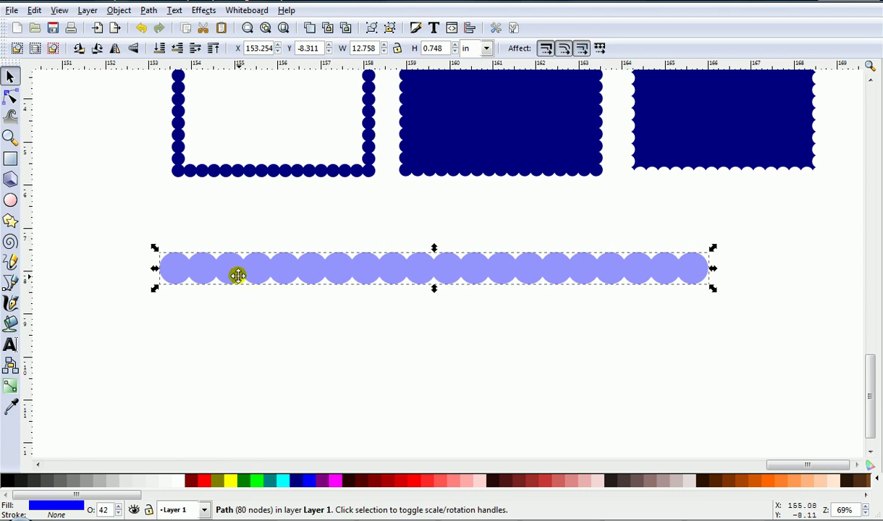
{"action": "left_click", "coordinate": [368, 293]}
{"action": "left_click", "coordinate": [384, 270]}
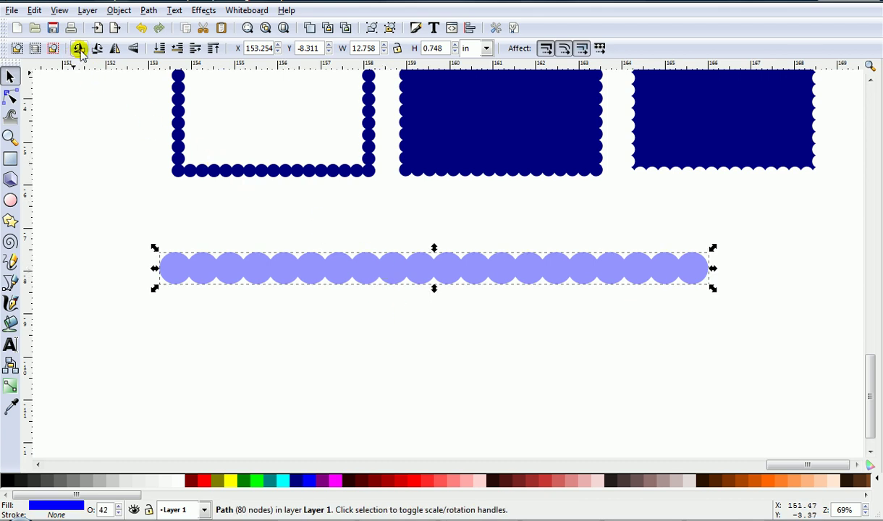
- Duplicate the scalloped strip and fill the copy light cyan-blue
{"action": "left_click", "coordinate": [79, 49]}
{"action": "left_click", "coordinate": [136, 29]}
{"action": "left_click", "coordinate": [34, 10]}
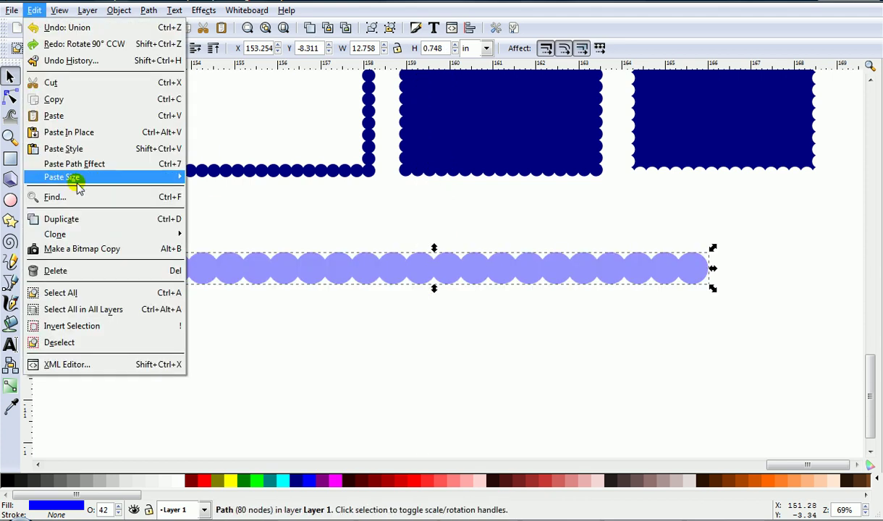
{"action": "left_click", "coordinate": [82, 218]}
{"action": "left_click", "coordinate": [82, 49]}
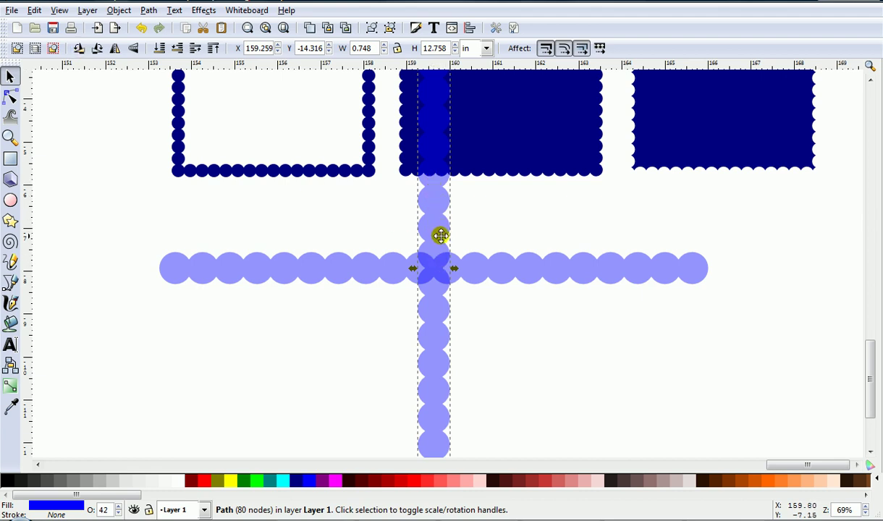
{"action": "left_click", "coordinate": [144, 28]}
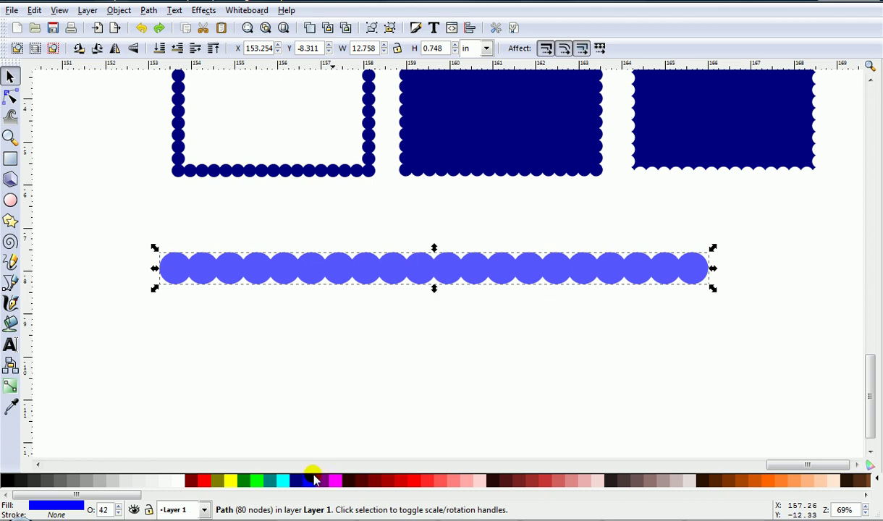
{"action": "left_click", "coordinate": [285, 481]}
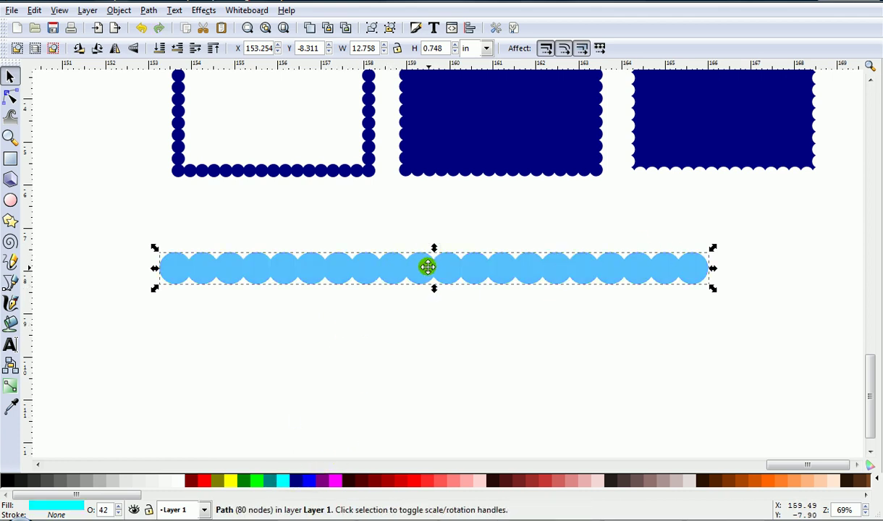
- Move the copy's rotation centre to its left end and rotate it 90° to vertical
{"action": "left_click", "coordinate": [430, 267]}
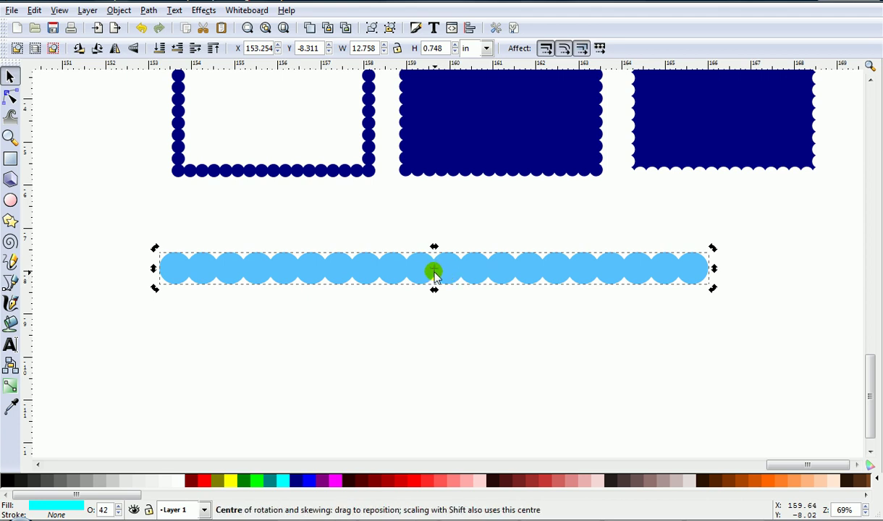
{"action": "scroll", "coordinate": [433, 272], "scroll_direction": "up", "scroll_amount": 2}
{"action": "scroll", "coordinate": [431, 276], "scroll_direction": "down", "scroll_amount": 1}
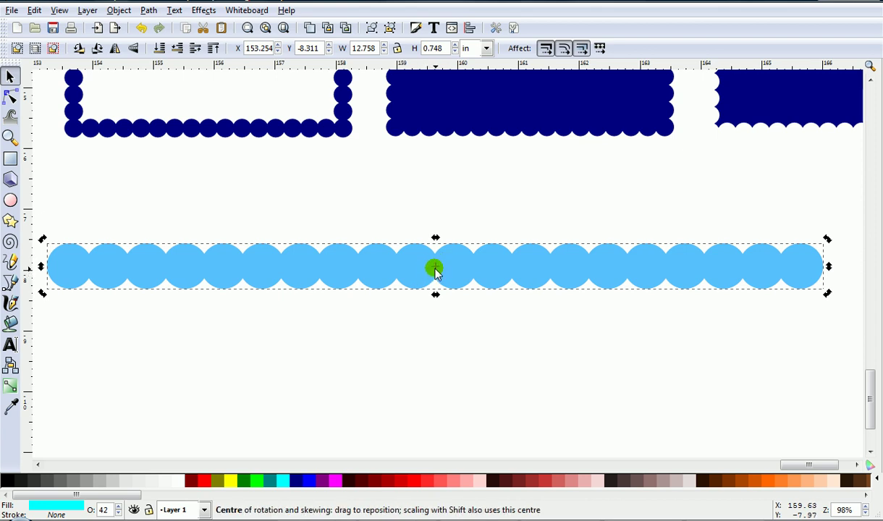
{"action": "left_click_drag", "start_coordinate": [435, 270], "coordinate": [70, 269]}
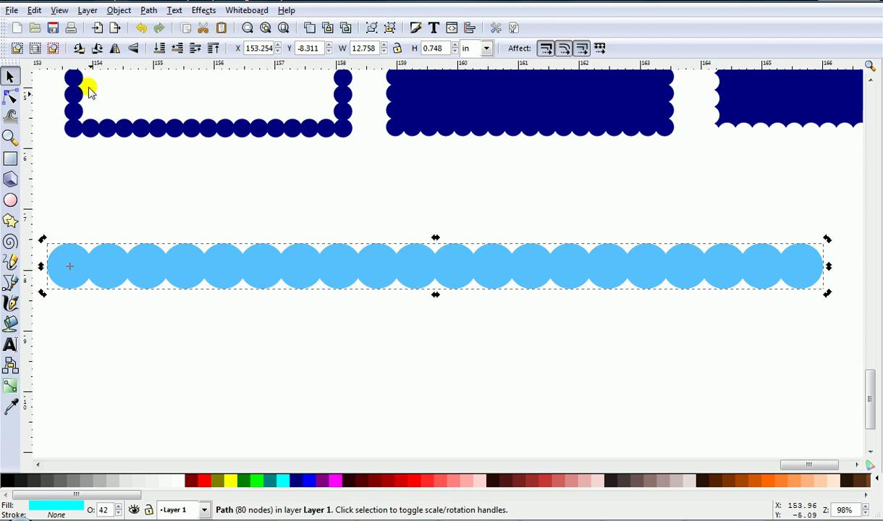
{"action": "left_click", "coordinate": [96, 48]}
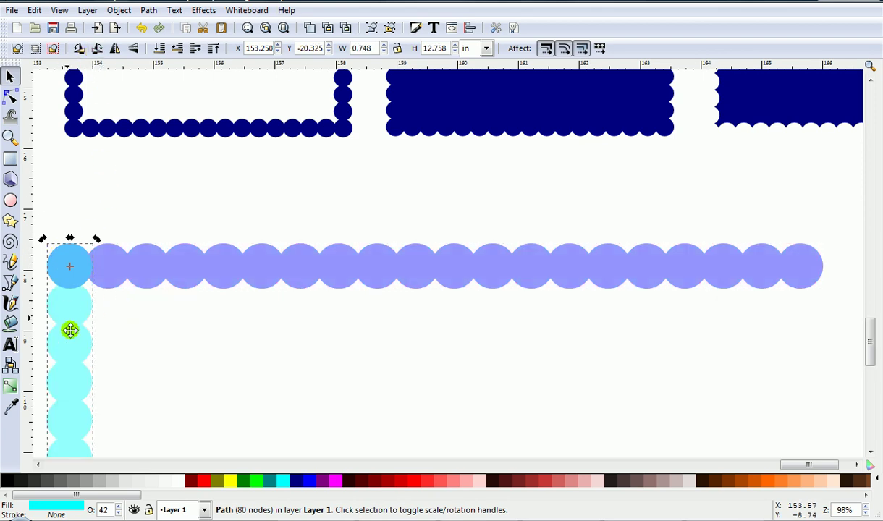
- Align the vertical column's top circle with the row's first circle to form an L corner
{"action": "left_click_drag", "start_coordinate": [781, 464], "coordinate": [762, 475]}
{"action": "scroll", "coordinate": [601, 327], "scroll_direction": "up", "scroll_amount": 2}
{"action": "left_click", "coordinate": [499, 313]}
{"action": "scroll", "coordinate": [388, 206], "scroll_direction": "up", "scroll_amount": 2}
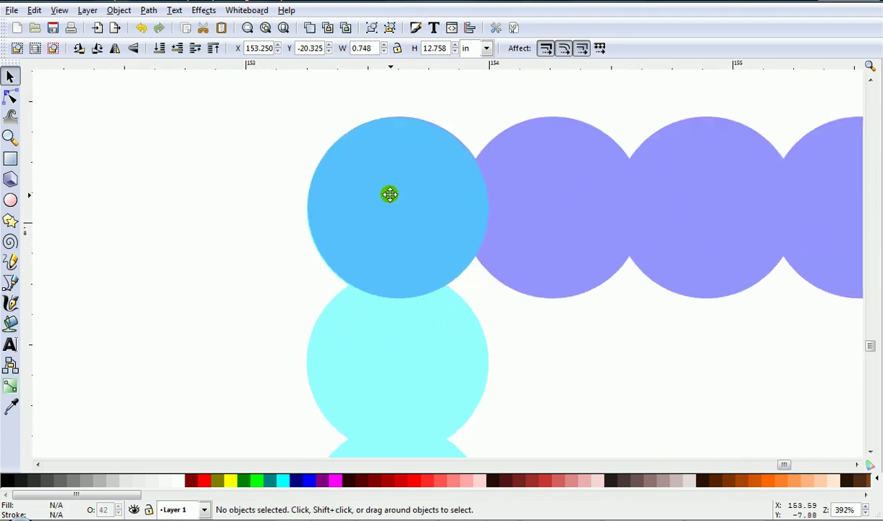
{"action": "left_click_drag", "start_coordinate": [398, 187], "coordinate": [400, 184]}
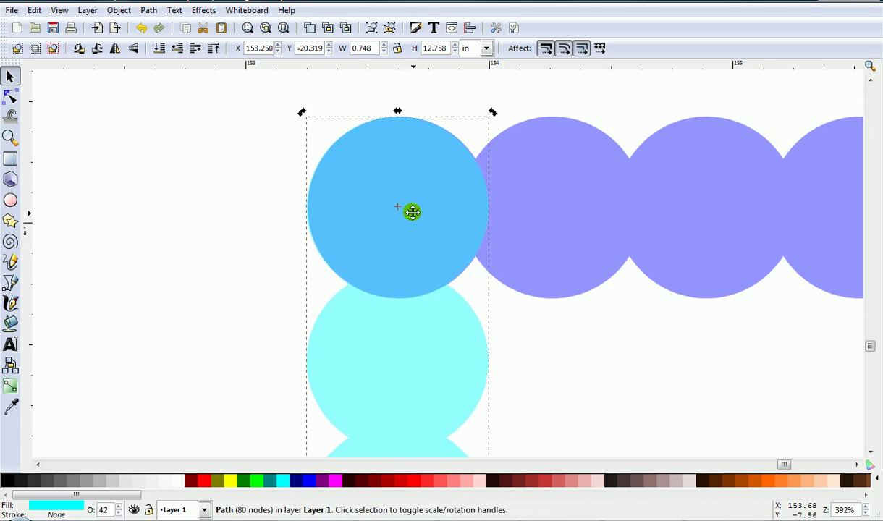
{"action": "scroll", "coordinate": [412, 212], "scroll_direction": "down", "scroll_amount": 4}
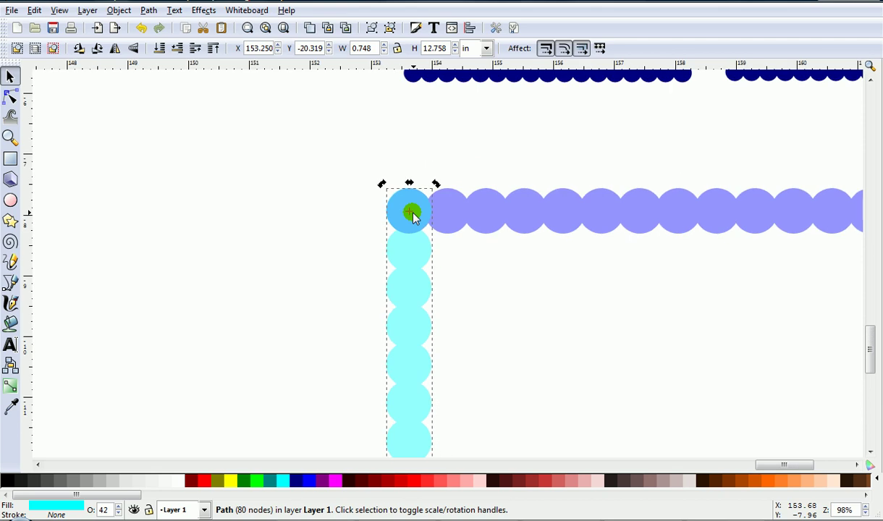
{"action": "scroll", "coordinate": [411, 214], "scroll_direction": "down", "scroll_amount": 2}
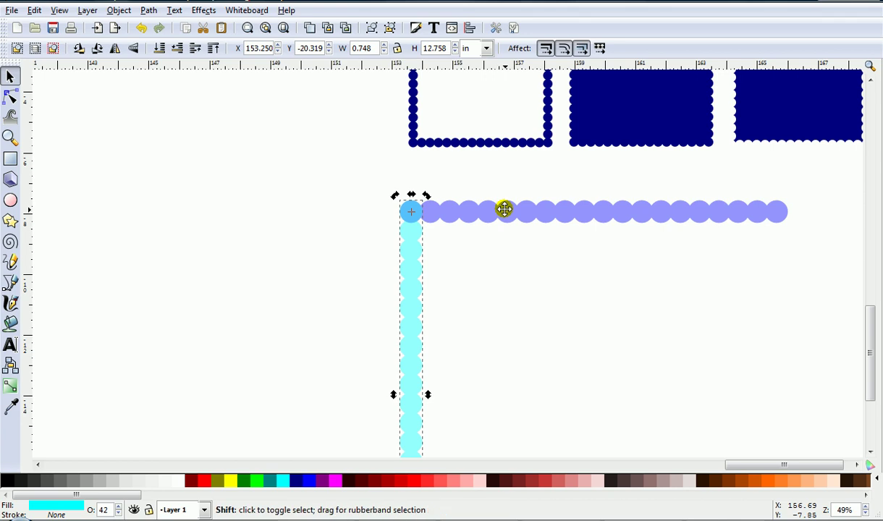
- Union the vertical column with the horizontal row into a 159-node, 12.762 × 12.758 in L path
{"action": "left_click", "coordinate": [505, 209], "text": "shift"}
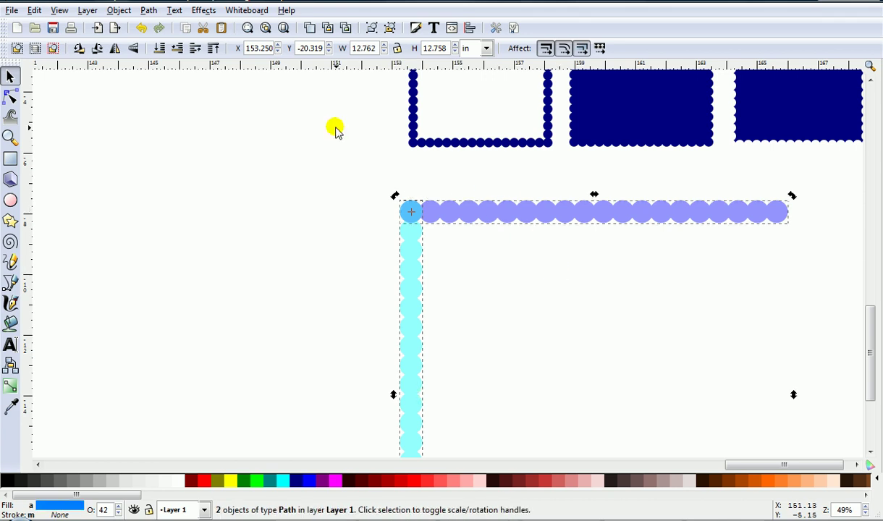
{"action": "left_click", "coordinate": [149, 11]}
{"action": "left_click", "coordinate": [165, 79]}
{"action": "scroll", "coordinate": [217, 143], "scroll_direction": "down", "scroll_amount": 1, "text": "ctrl"}
{"action": "scroll", "coordinate": [217, 143], "scroll_direction": "down", "scroll_amount": 1, "text": "ctrl"}
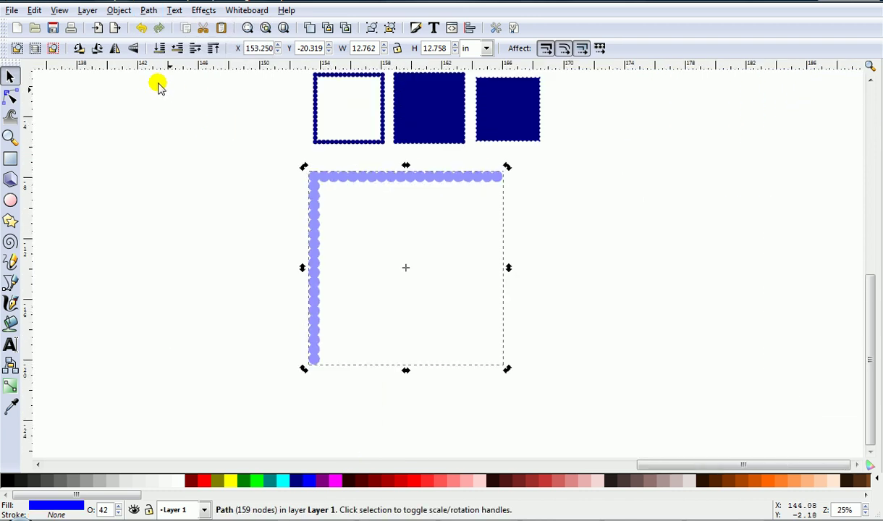
- Duplicate the L path and flip the copy horizontally and vertically to form the opposite corner
{"action": "left_click", "coordinate": [34, 10]}
{"action": "left_click", "coordinate": [92, 217]}
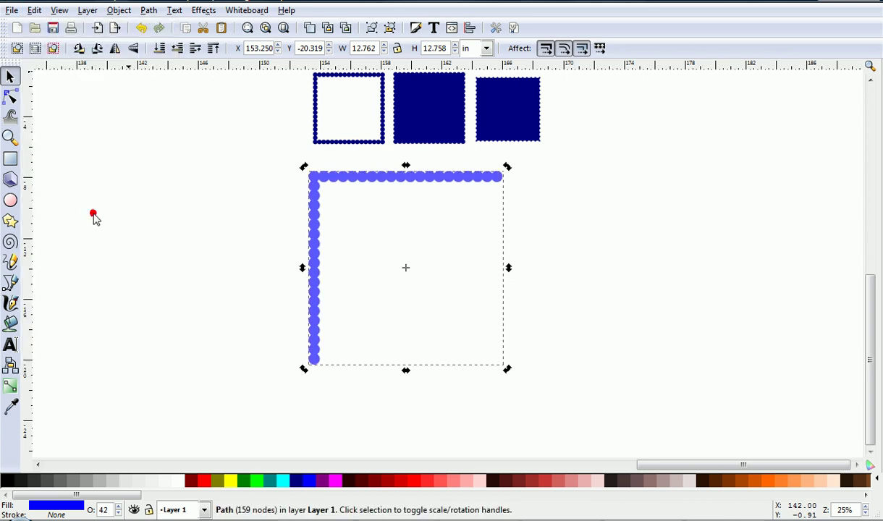
{"action": "left_click", "coordinate": [115, 49]}
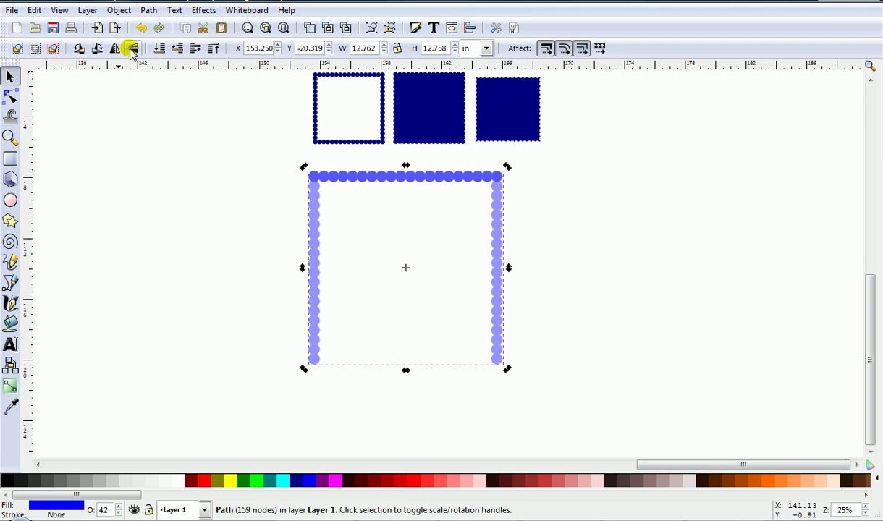
{"action": "left_click", "coordinate": [133, 49]}
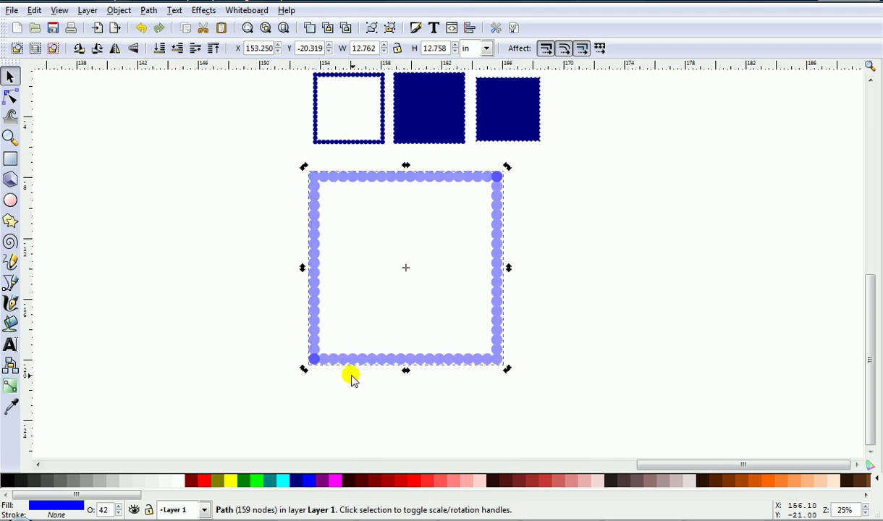
{"action": "scroll", "coordinate": [321, 386], "scroll_direction": "up", "scroll_amount": 4}
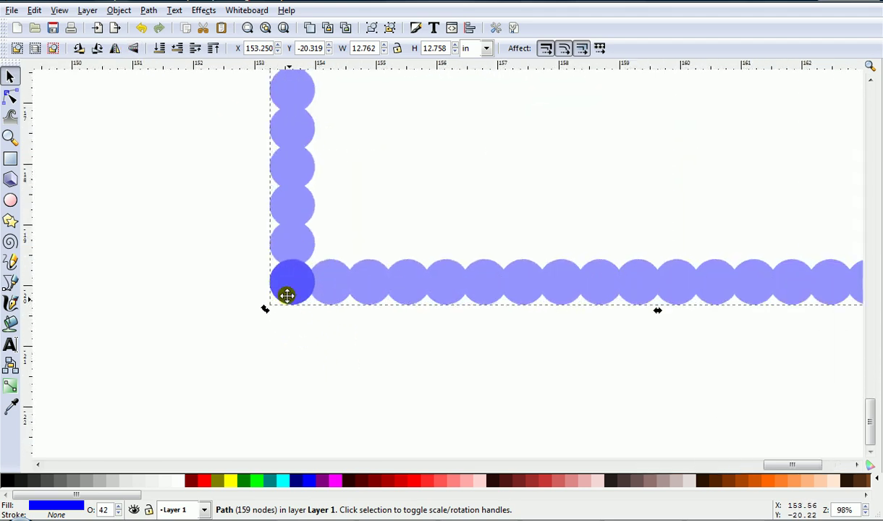
{"action": "scroll", "coordinate": [501, 308], "scroll_direction": "down", "scroll_amount": 4}
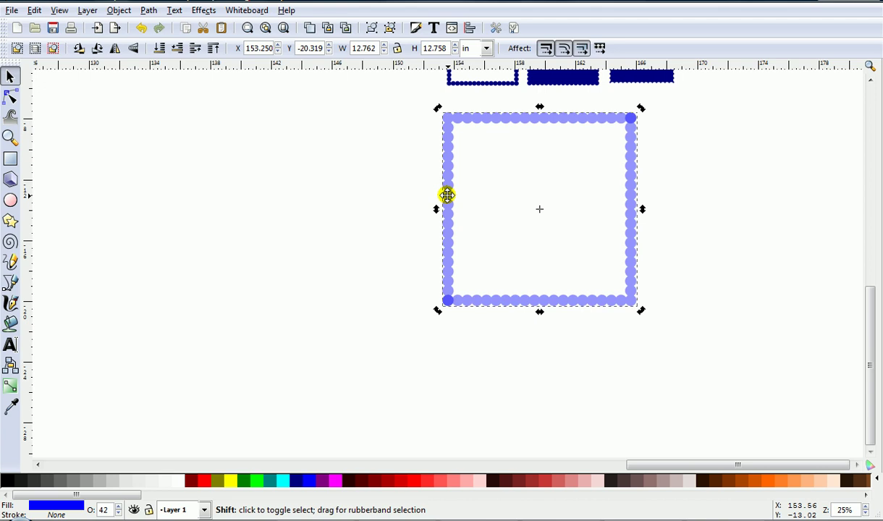
- Union both L shapes into one 330-node square frame and move it left
{"action": "left_click", "coordinate": [149, 11]}
{"action": "left_click", "coordinate": [181, 83]}
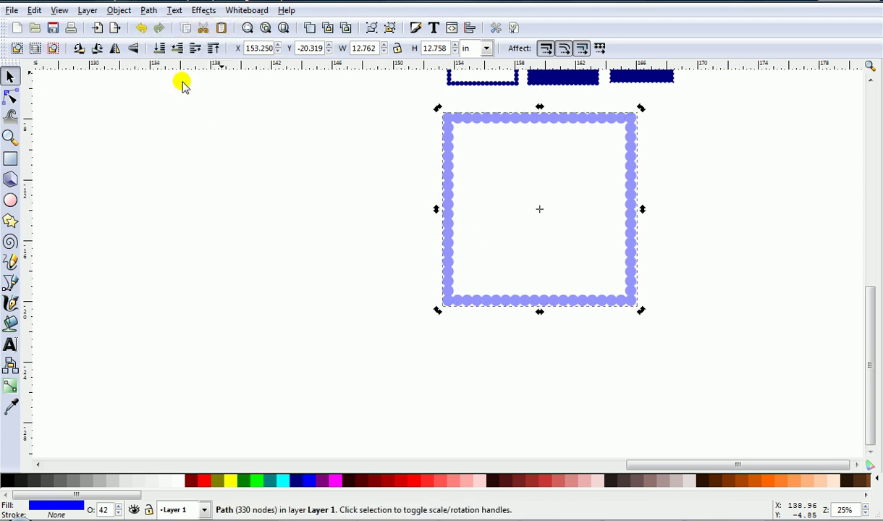
{"action": "left_click_drag", "start_coordinate": [444, 181], "coordinate": [307, 192]}
{"action": "left_click_drag", "start_coordinate": [478, 127], "coordinate": [417, 122]}
{"action": "scroll", "coordinate": [402, 159], "scroll_direction": "up", "scroll_amount": 1, "text": "ctrl"}
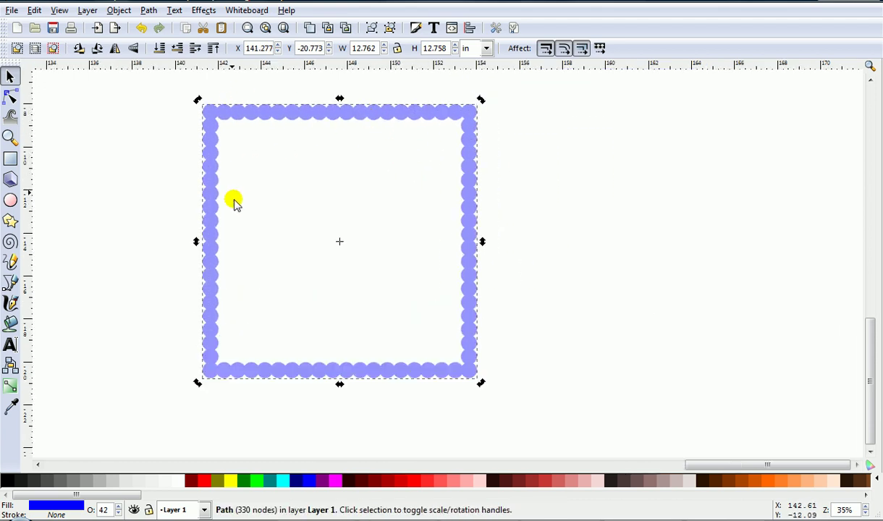
{"action": "scroll", "coordinate": [377, 168], "scroll_direction": "down", "scroll_amount": 2, "text": "ctrl"}
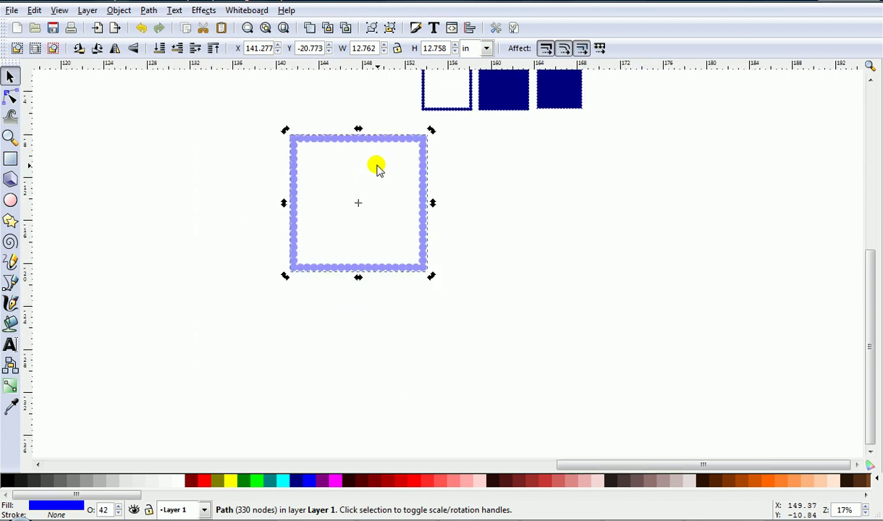
- Duplicate the bead frame and move the copy to the right
{"action": "left_click", "coordinate": [33, 10]}
{"action": "left_click", "coordinate": [80, 221]}
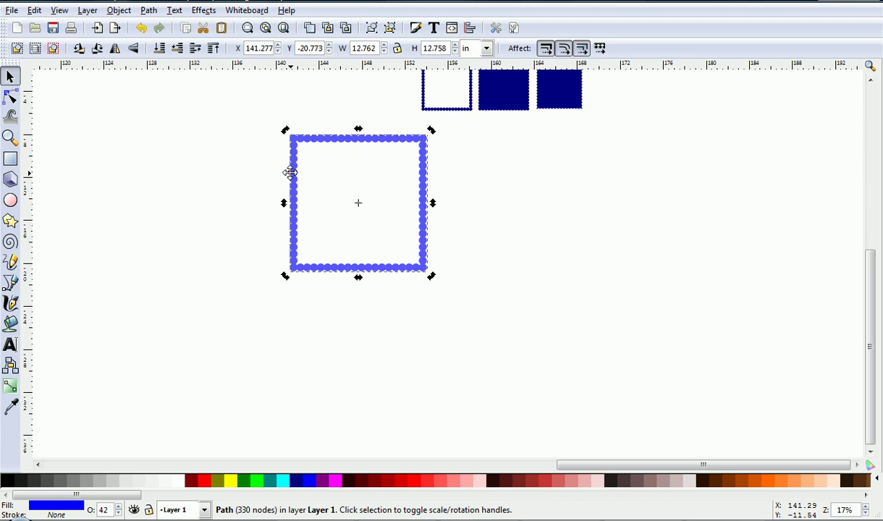
{"action": "left_click_drag", "start_coordinate": [288, 171], "coordinate": [514, 168]}
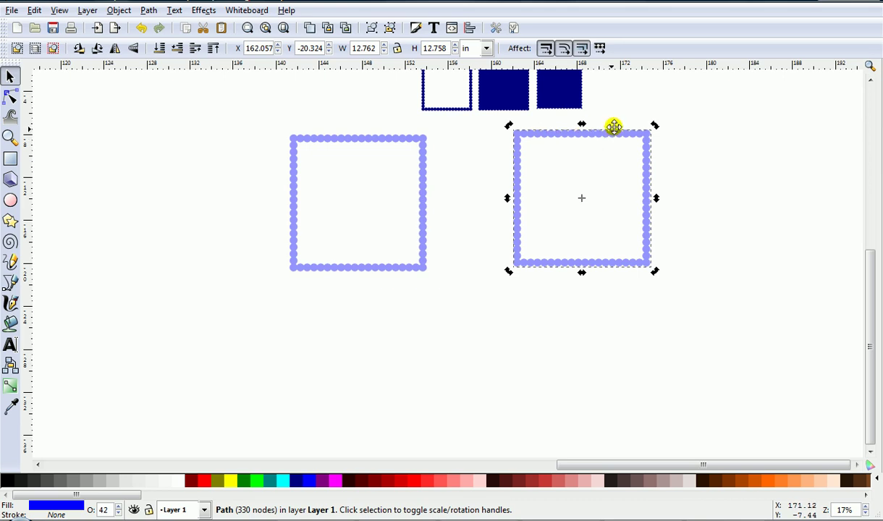
- Break the copy apart and place the 11.614 × 11.607 in inner square beside the scalloped square
{"action": "left_click", "coordinate": [147, 13]}
{"action": "left_click", "coordinate": [203, 205]}
{"action": "left_click", "coordinate": [482, 292]}
{"action": "left_click_drag", "start_coordinate": [550, 238], "coordinate": [608, 240]}
{"action": "left_click_drag", "start_coordinate": [708, 240], "coordinate": [705, 237]}
{"action": "scroll", "coordinate": [822, 189], "scroll_direction": "up", "scroll_amount": 2, "text": "ctrl"}
{"action": "scroll", "coordinate": [822, 189], "scroll_direction": "up", "scroll_amount": 1, "text": "ctrl"}
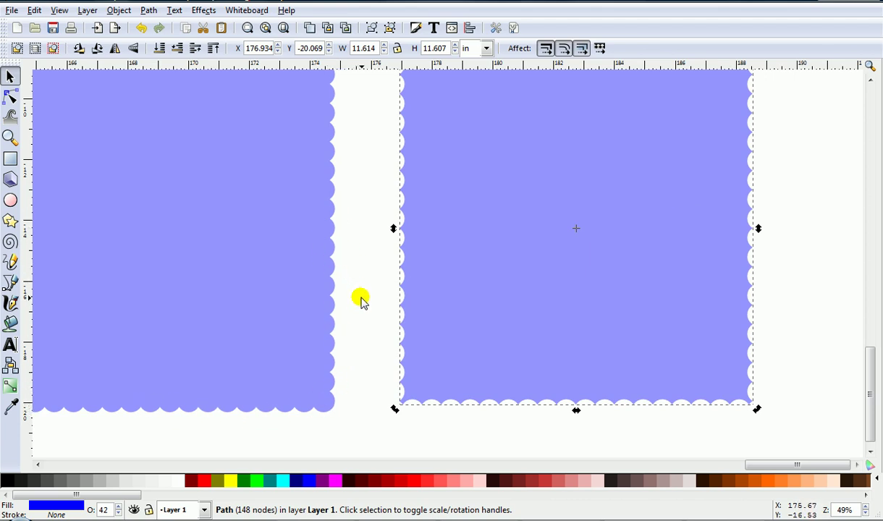
{"action": "left_click", "coordinate": [363, 325]}
{"action": "left_click", "coordinate": [477, 331]}
{"action": "left_click", "coordinate": [379, 285]}
{"action": "scroll", "coordinate": [258, 304], "scroll_direction": "down", "scroll_amount": 4}
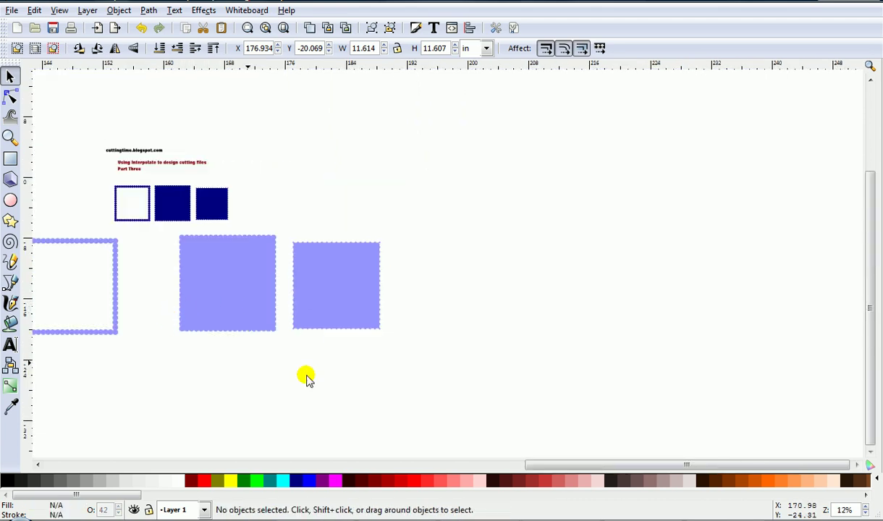
{"action": "left_click_drag", "start_coordinate": [650, 468], "coordinate": [571, 468]}
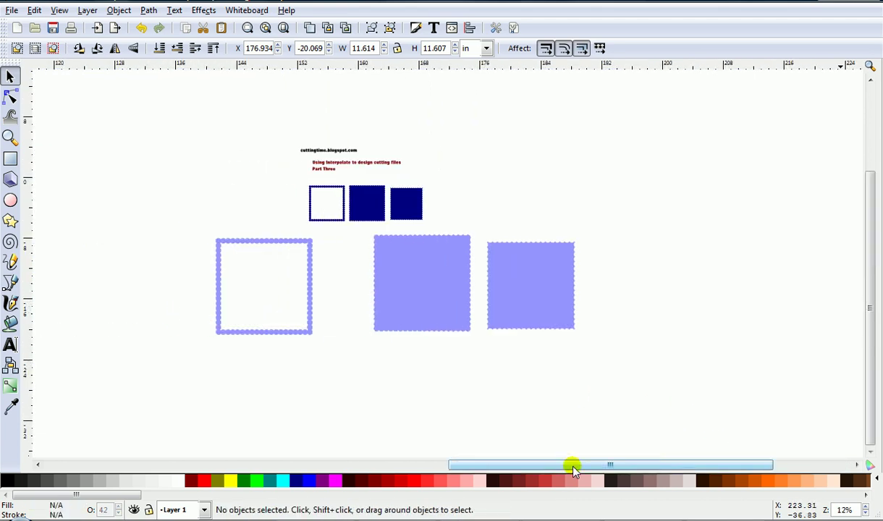
{"action": "scroll", "coordinate": [114, 181], "scroll_direction": "up", "scroll_amount": 2}
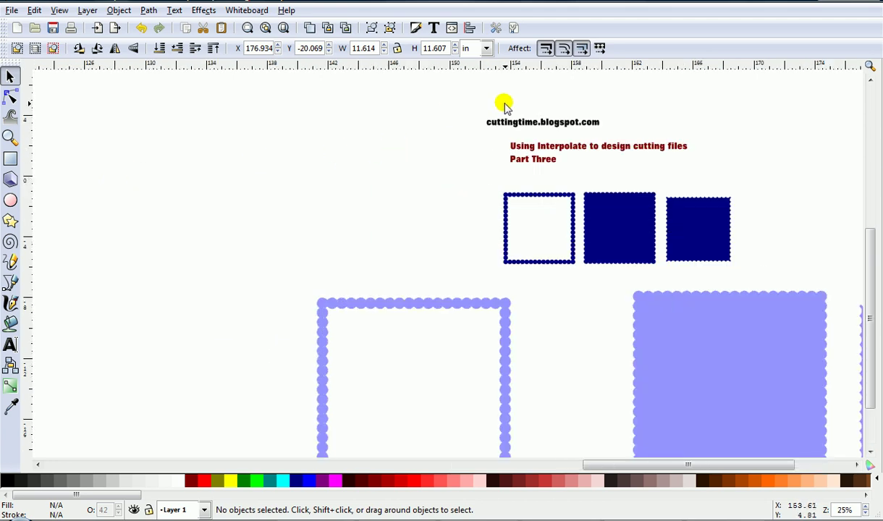